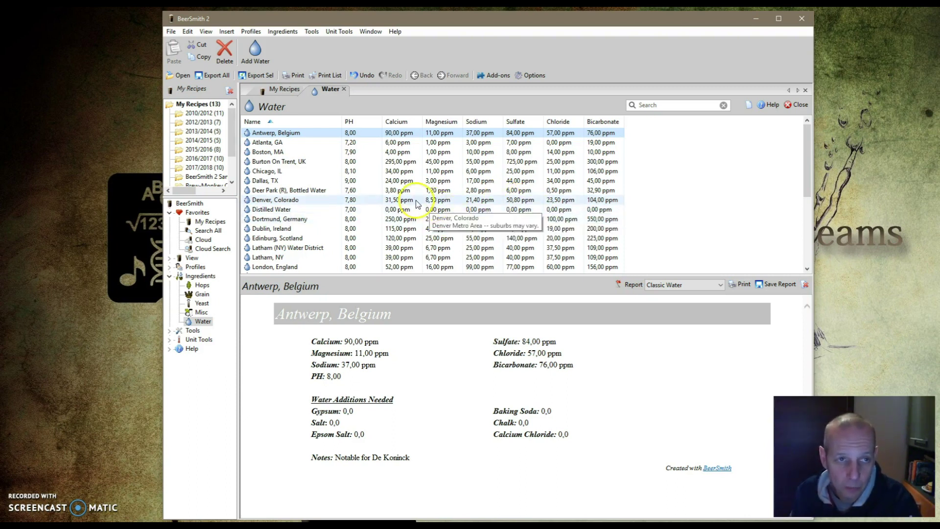
Step: View the blank form for a new water record and close it without saving
{"action": "left_click", "coordinate": [255, 47]}
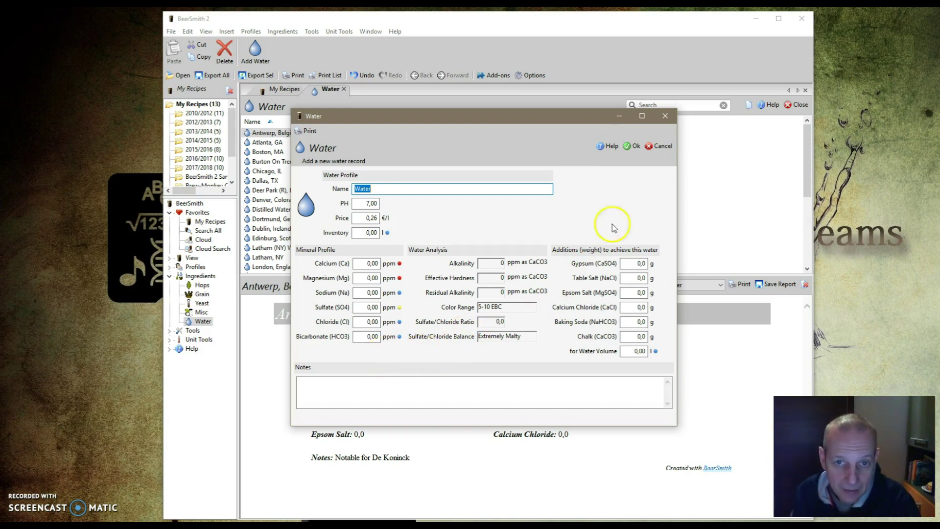
{"action": "left_click", "coordinate": [659, 146]}
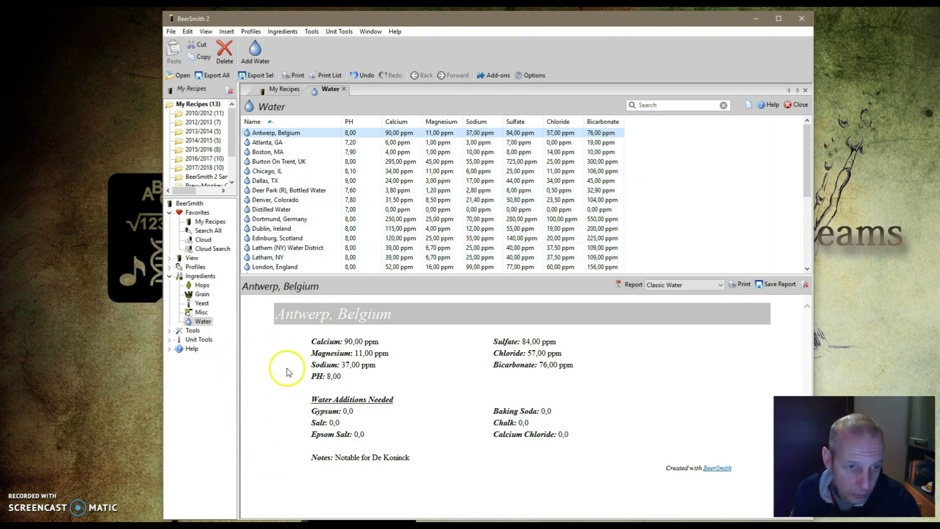
Step: Compare the Rubinetto Piacenza 2017 water profile with the Comune di Piacenza water analysis in the browser, and close the profile without changes
{"action": "scroll", "coordinate": [458, 242], "scroll_direction": "down", "scroll_amount": 2}
{"action": "scroll", "coordinate": [456, 241], "scroll_direction": "down", "scroll_amount": 3}
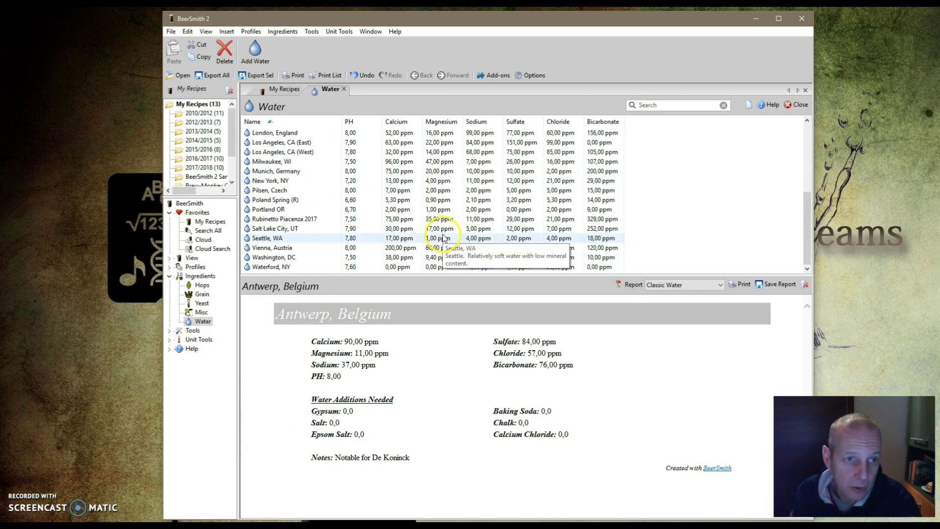
{"action": "left_click", "coordinate": [298, 219]}
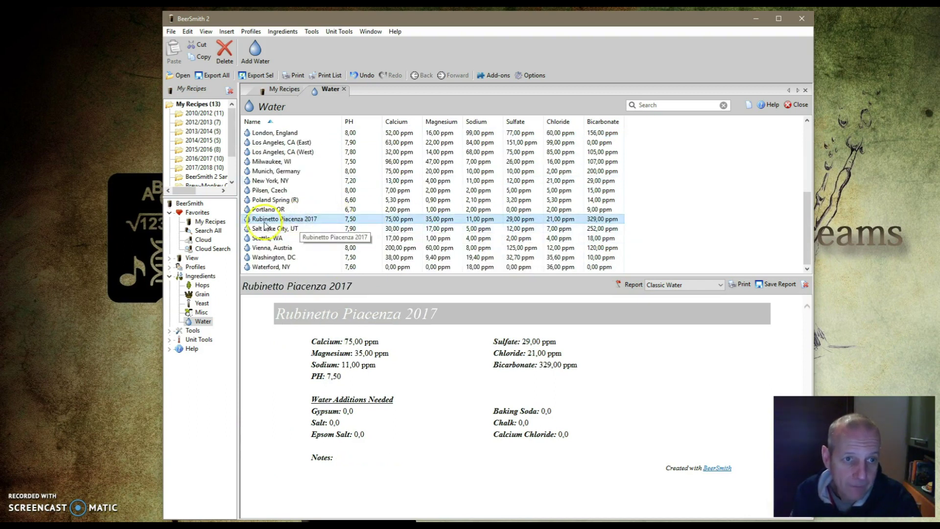
{"action": "double_click", "coordinate": [304, 221]}
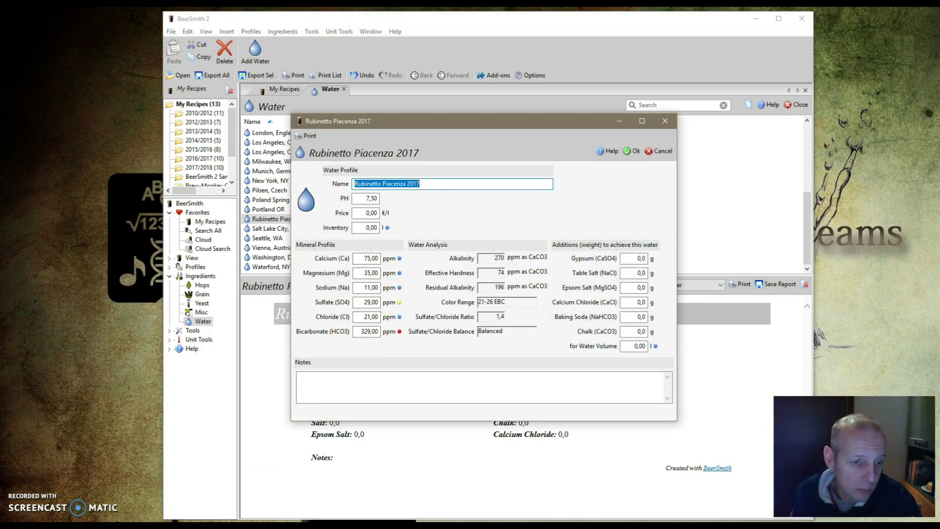
{"action": "left_click", "coordinate": [147, 500]}
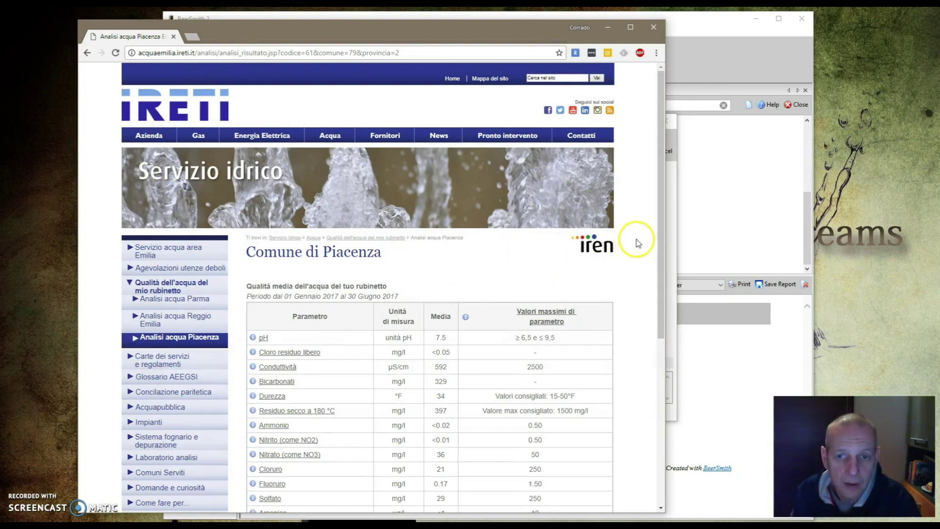
{"action": "left_click_drag", "start_coordinate": [660, 235], "coordinate": [647, 316]}
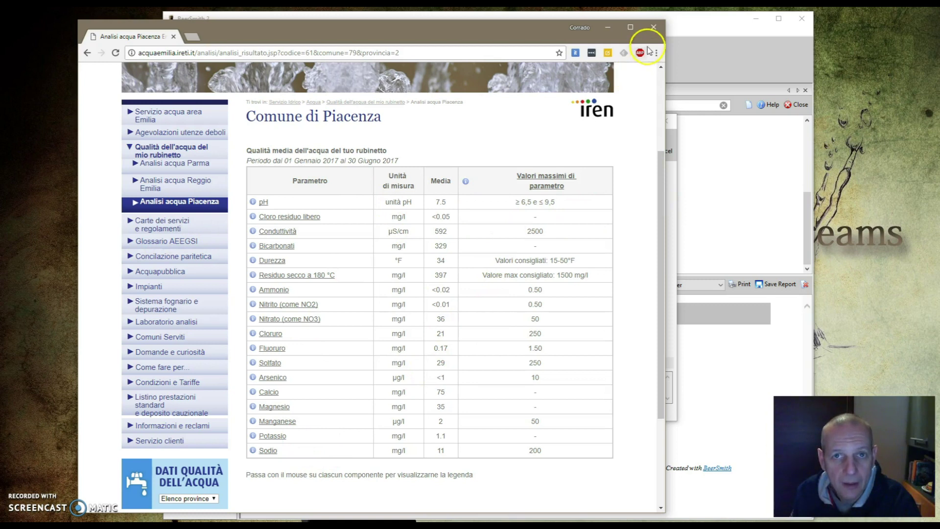
{"action": "left_click", "coordinate": [609, 28]}
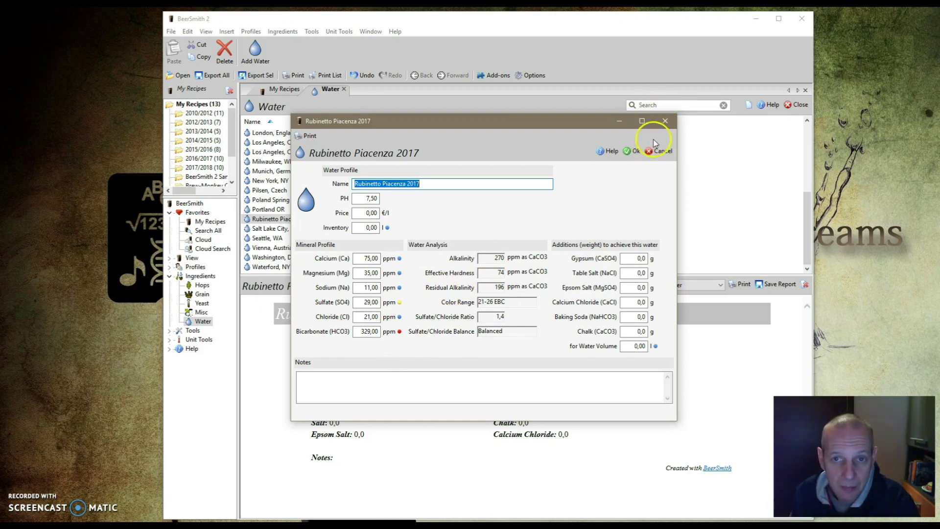
{"action": "left_click", "coordinate": [665, 121]}
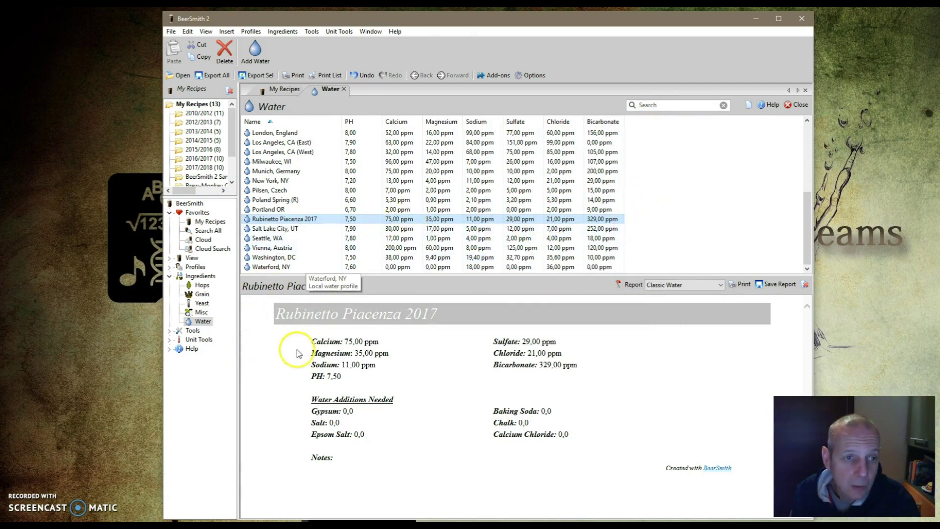
Step: Open the Dry Stout recipe from My Recipes and review its ingredient list
{"action": "left_click", "coordinate": [283, 91]}
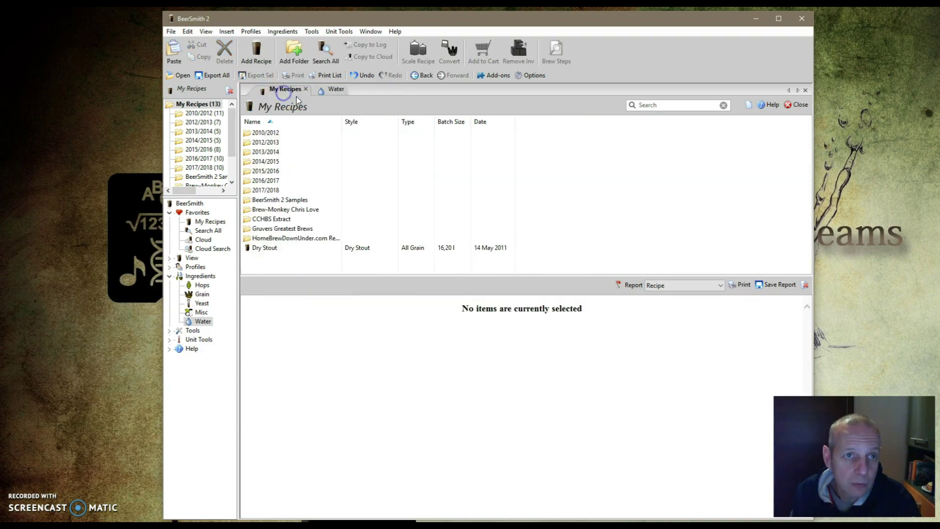
{"action": "double_click", "coordinate": [265, 249]}
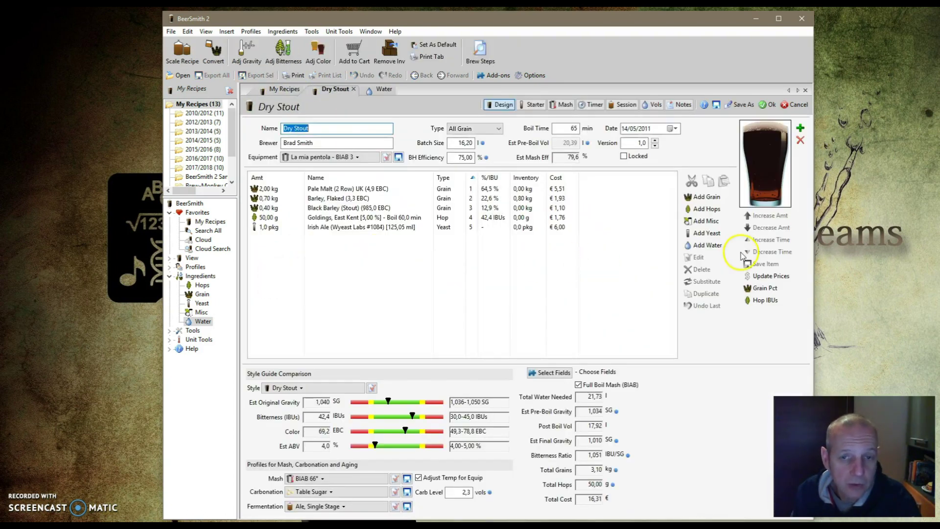
{"action": "mouse_move", "coordinate": [356, 221]}
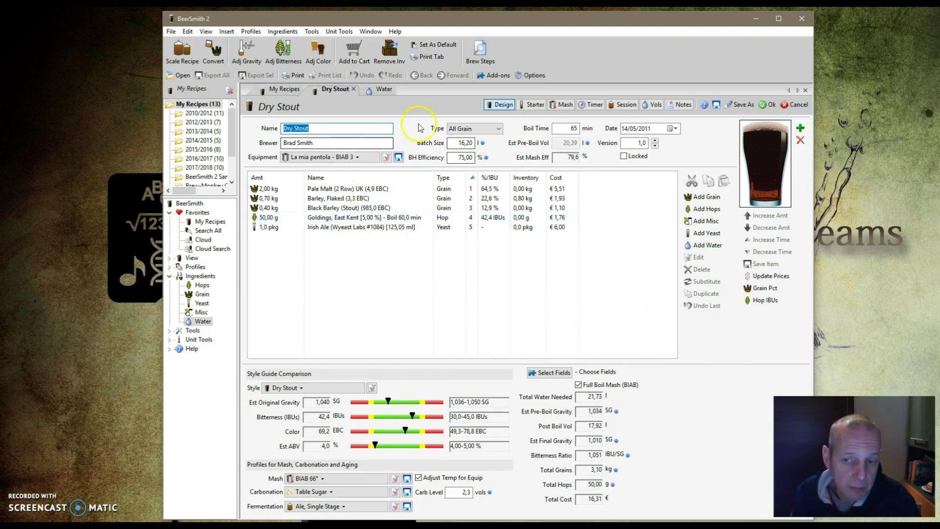
{"action": "mouse_move", "coordinate": [301, 226]}
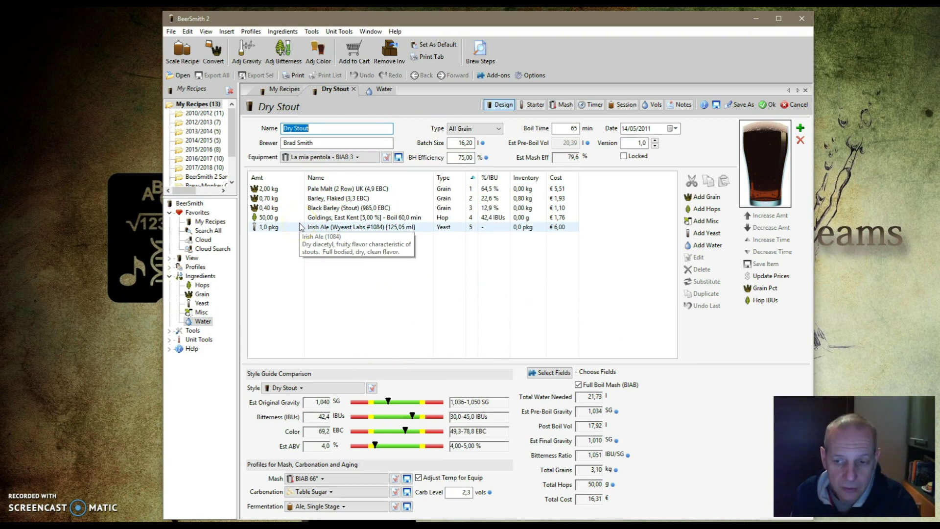
{"action": "left_click", "coordinate": [277, 187]}
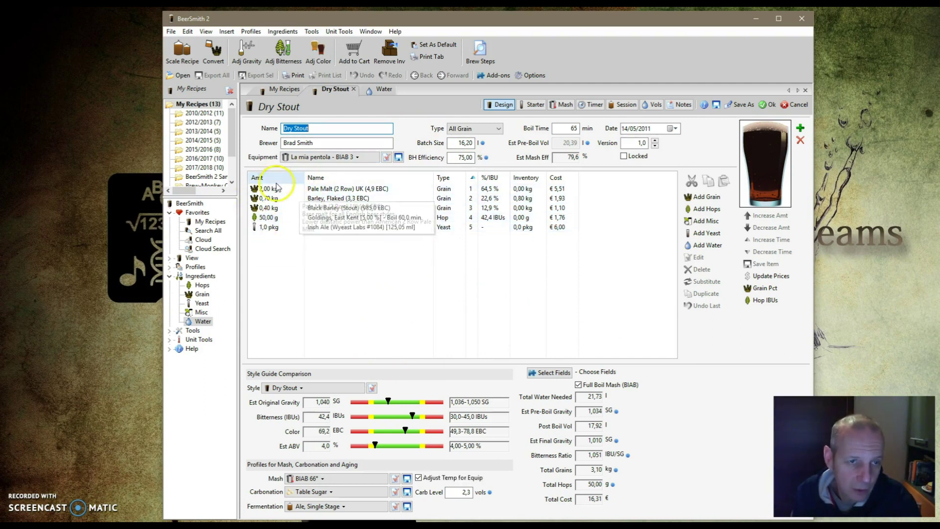
{"action": "left_click", "coordinate": [696, 210]}
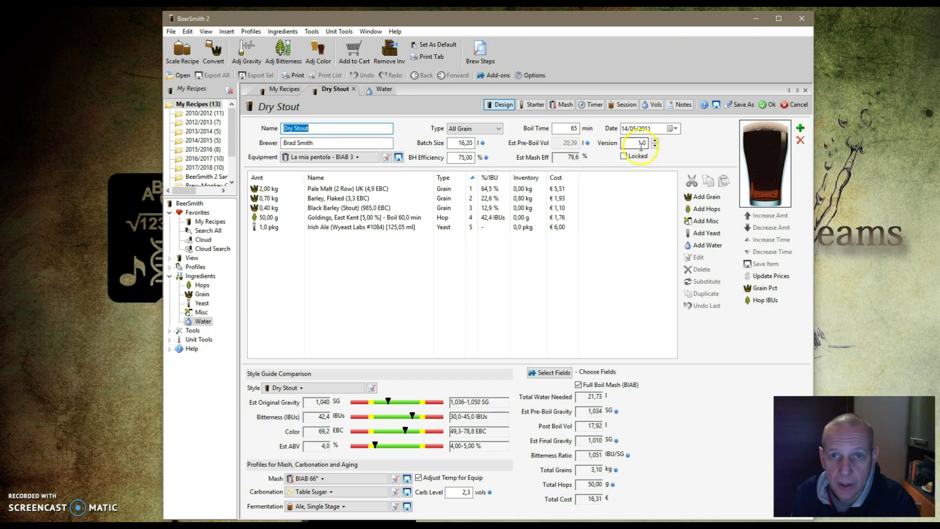
Step: Check the recipe's total water needed and add 21.73 l of Rubinetto Piacenza 2017 water to its ingredients
{"action": "left_click", "coordinate": [651, 105]}
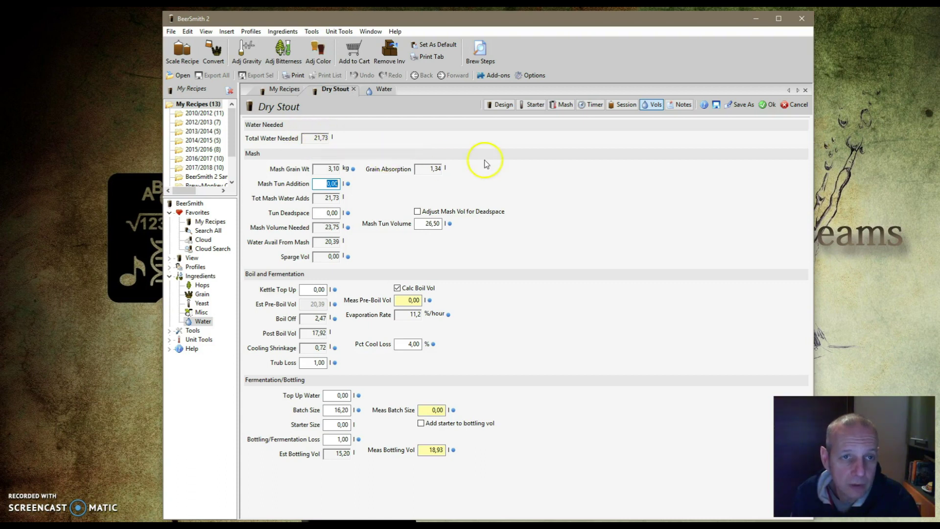
{"action": "left_click", "coordinate": [506, 105]}
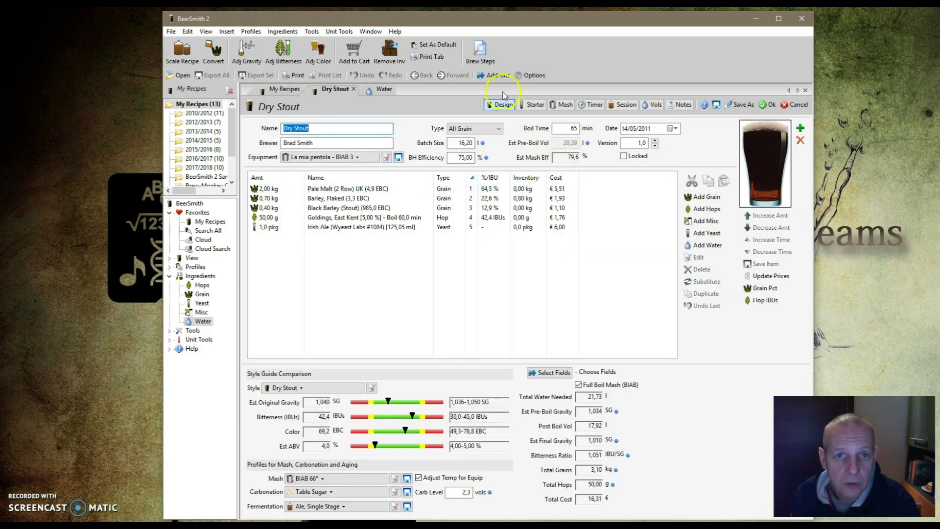
{"action": "left_click", "coordinate": [706, 245]}
{"action": "scroll", "coordinate": [514, 294], "scroll_direction": "down", "scroll_amount": 3}
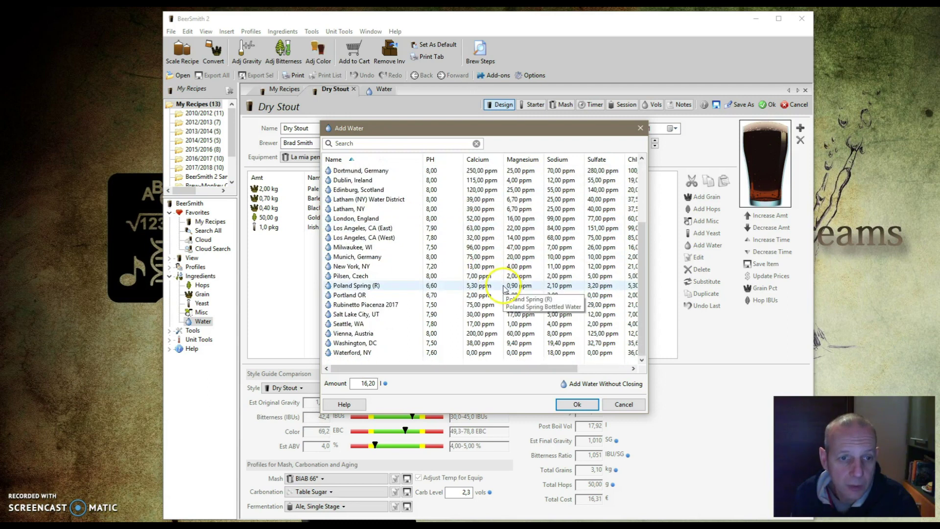
{"action": "left_click", "coordinate": [383, 304]}
{"action": "double_click", "coordinate": [354, 384]}
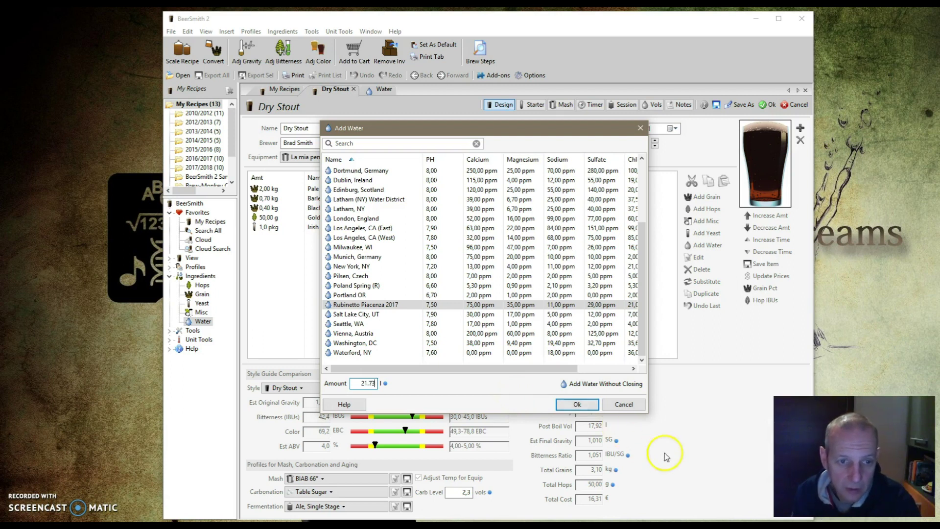
{"action": "left_click", "coordinate": [577, 404]}
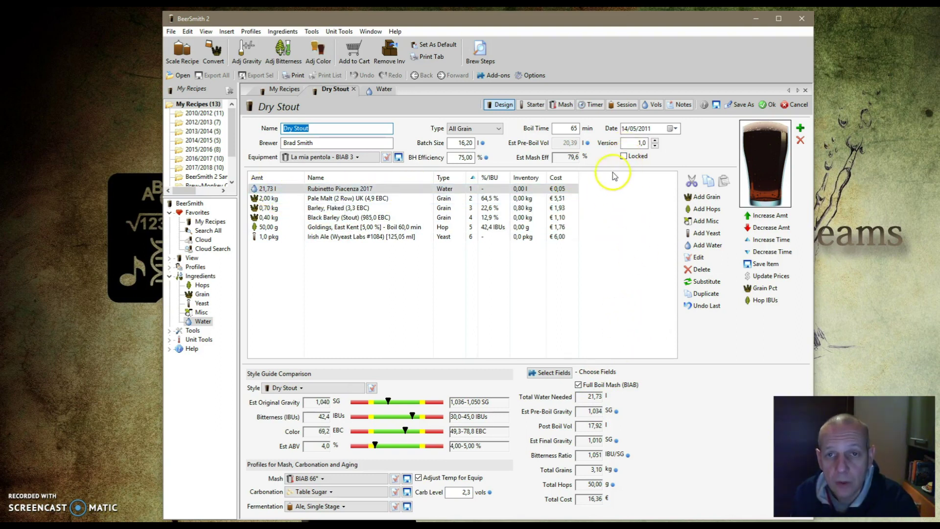
Step: Show the recipe's mash settings and check the estimated mash pH against its recommended range
{"action": "left_click", "coordinate": [562, 107]}
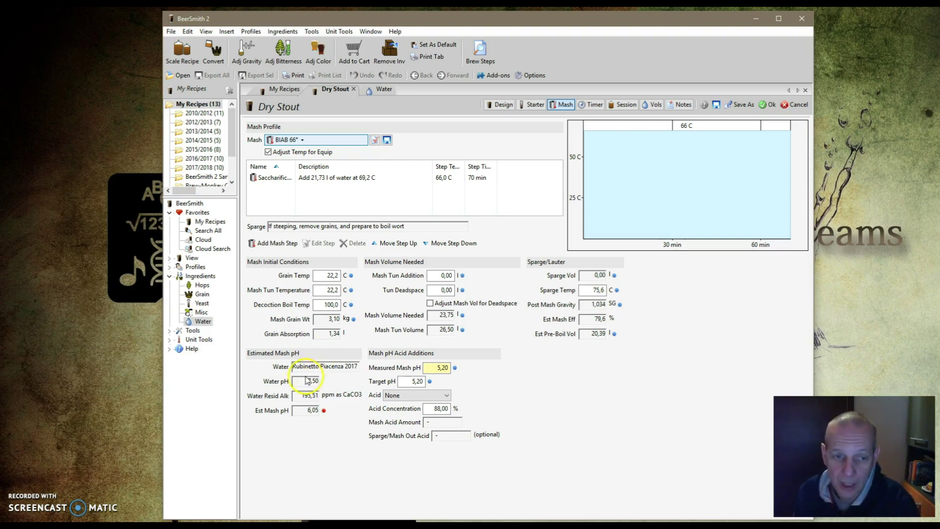
{"action": "mouse_move", "coordinate": [293, 397]}
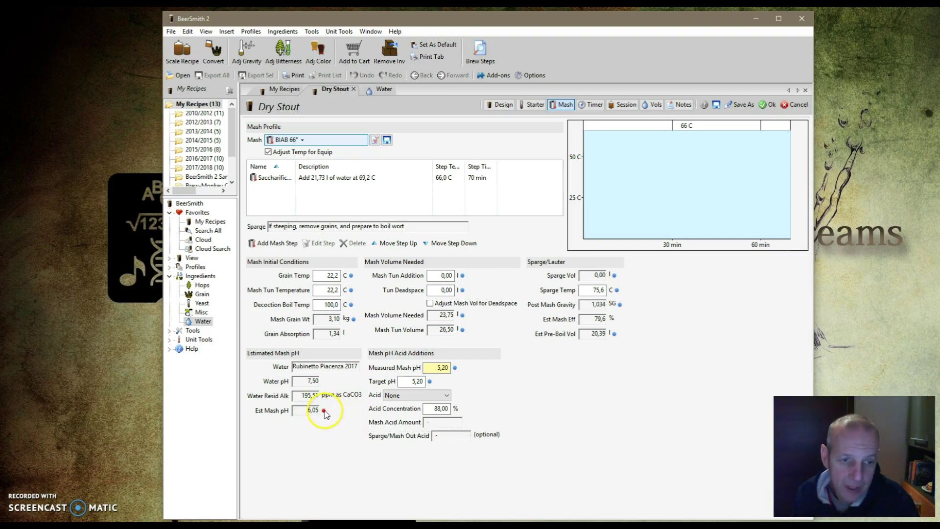
{"action": "mouse_move", "coordinate": [327, 418]}
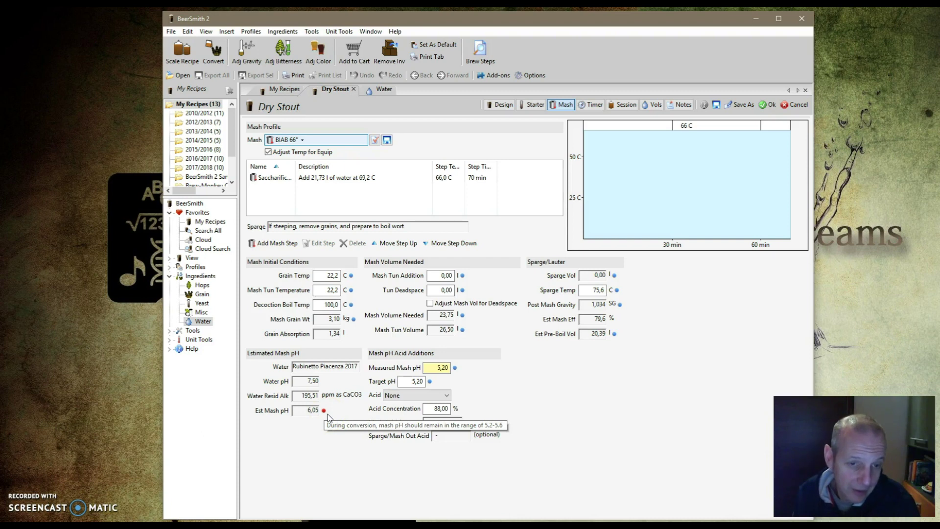
{"action": "left_click", "coordinate": [683, 390]}
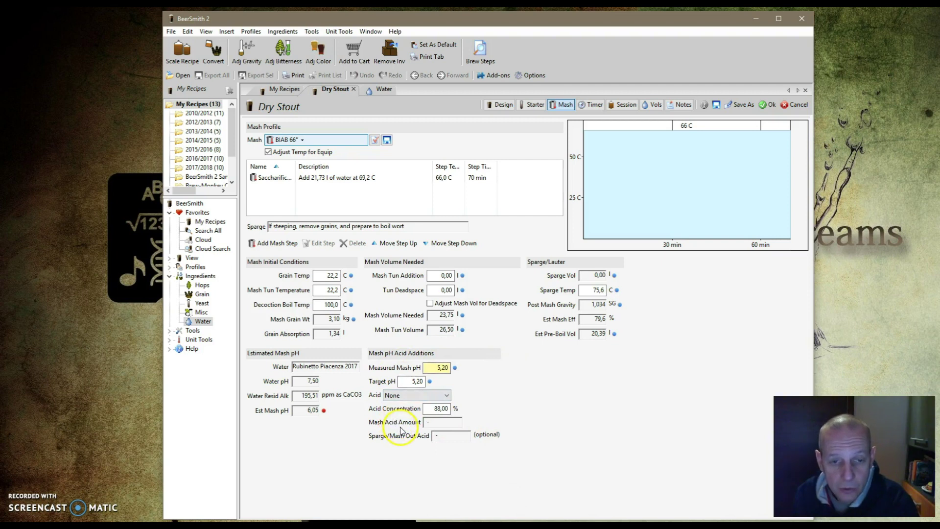
Step: Set the measured mash pH to 6.05 and the target pH to 5.40 for the acid addition
{"action": "key", "text": "Tab"}
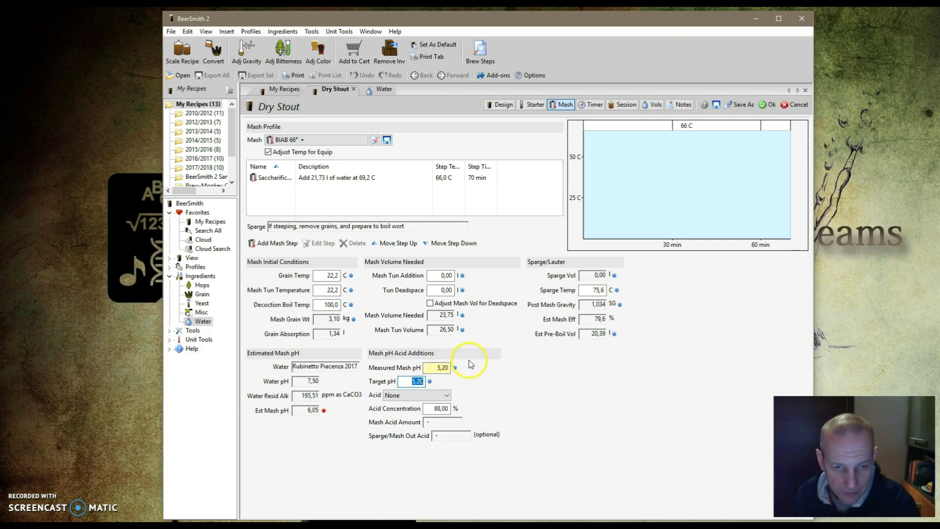
{"action": "left_click", "coordinate": [417, 381]}
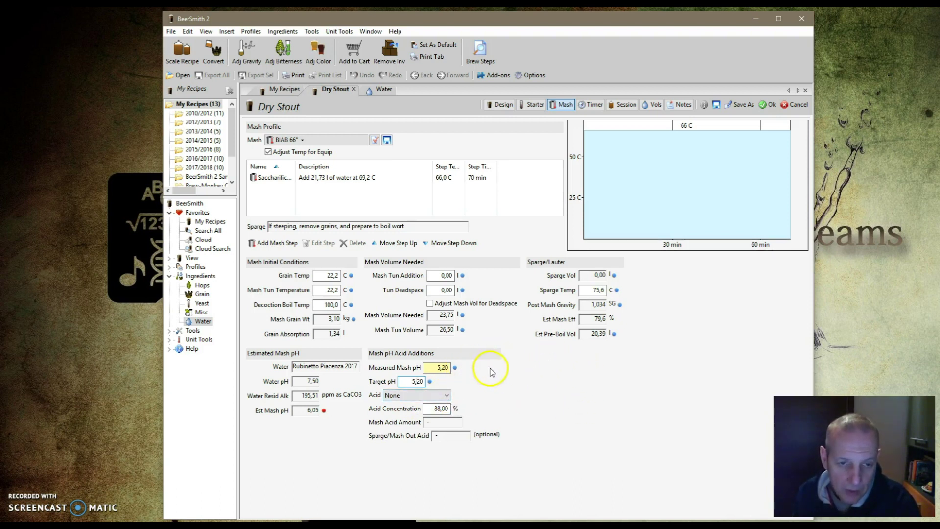
{"action": "left_click", "coordinate": [433, 366]}
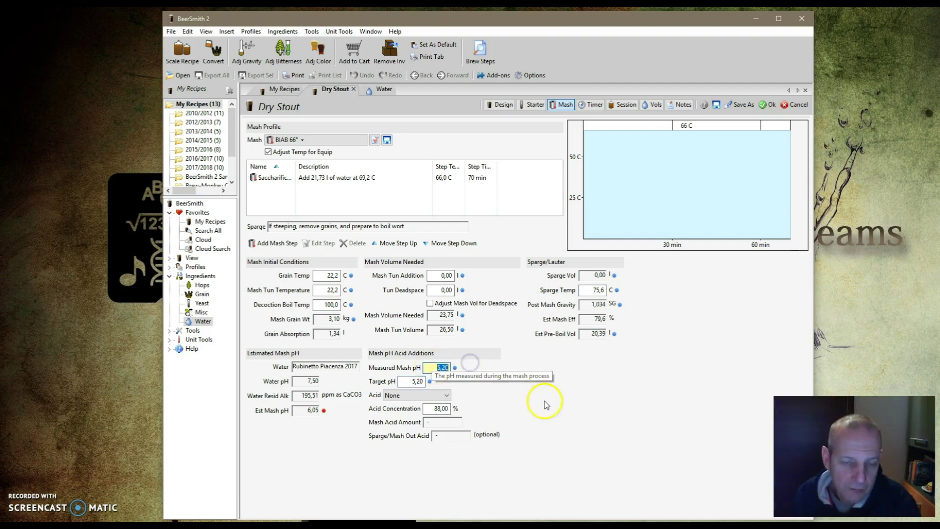
{"action": "type", "text": "6.05"}
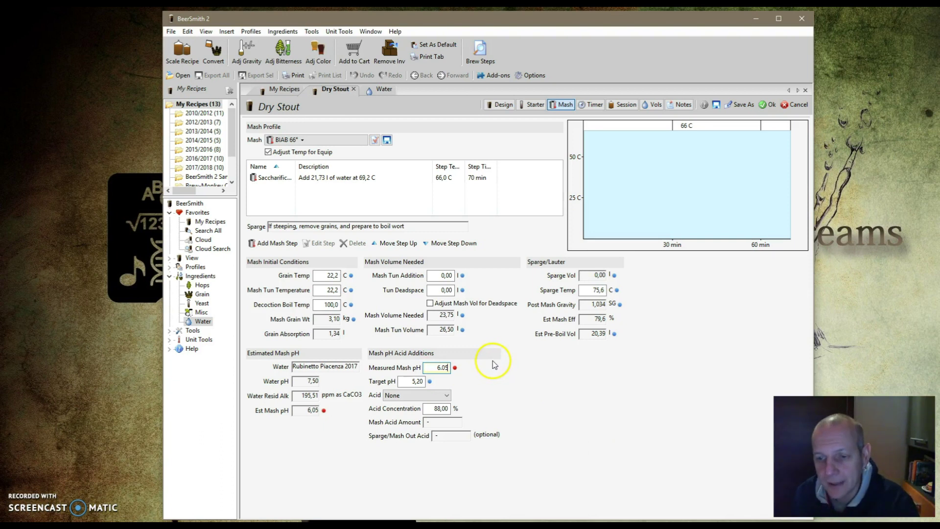
{"action": "left_click", "coordinate": [411, 381]}
{"action": "left_click_drag", "start_coordinate": [415, 385], "coordinate": [478, 390]}
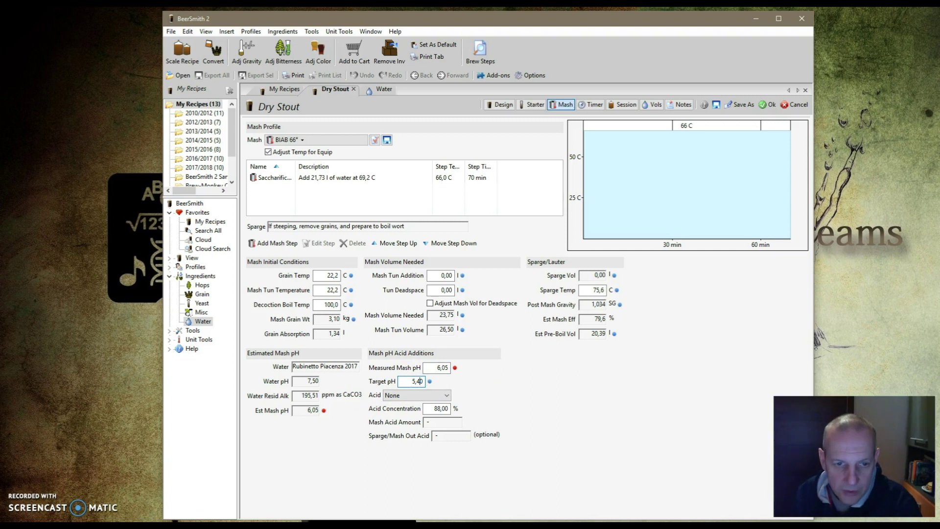
Step: Choose Lactic Acid as the acid for the mash pH correction
{"action": "left_click", "coordinate": [447, 394]}
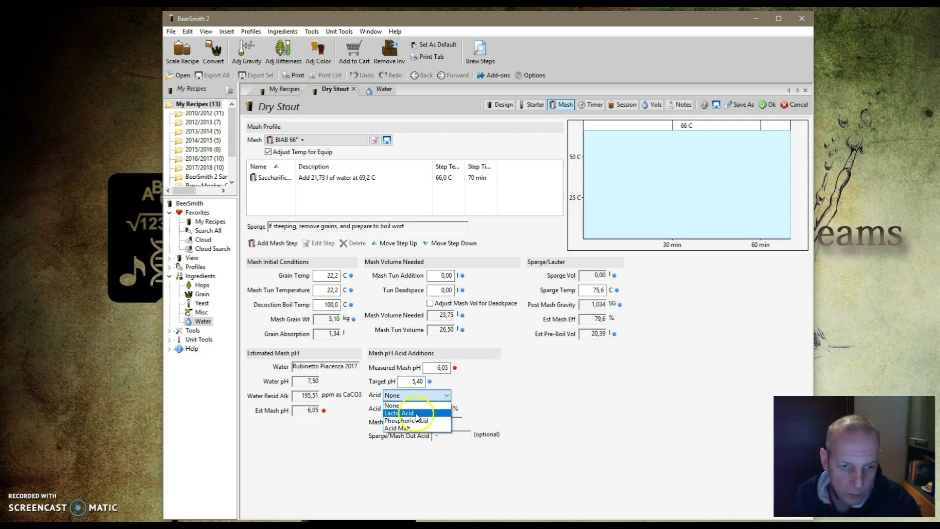
{"action": "left_click", "coordinate": [416, 415]}
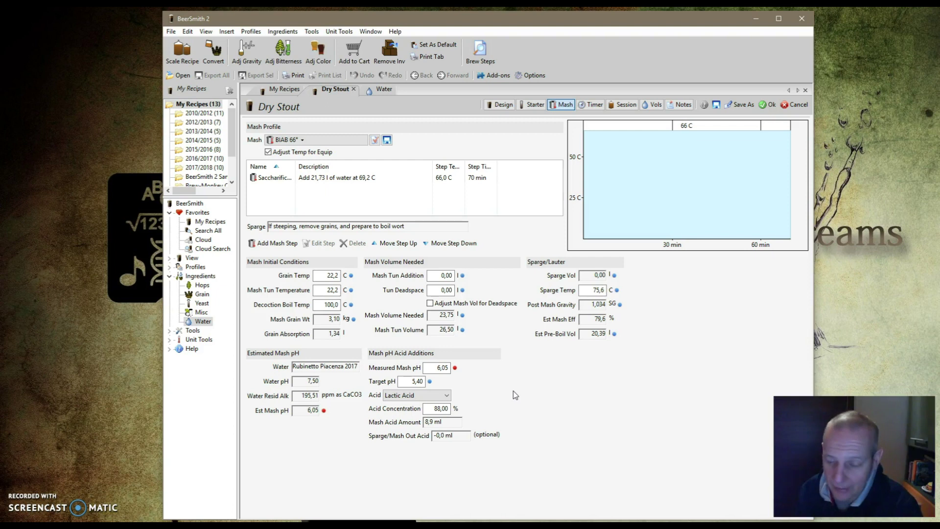
{"action": "left_click", "coordinate": [499, 396]}
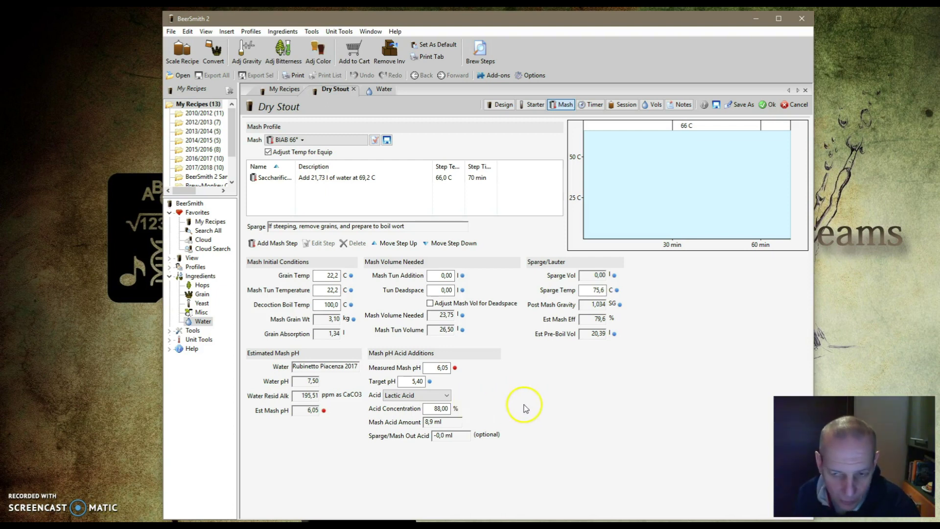